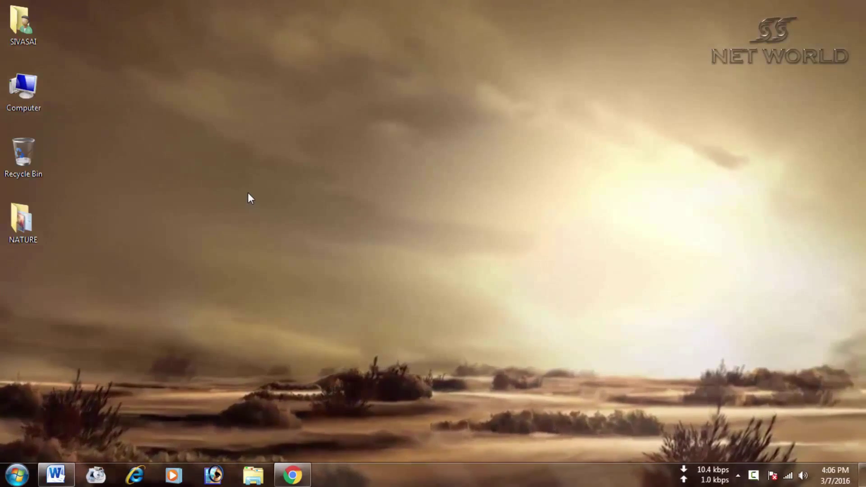
- Refresh the desktop and open the ssnetworld channel page from the YouTube results
right_click(210, 182)
click(250, 219)
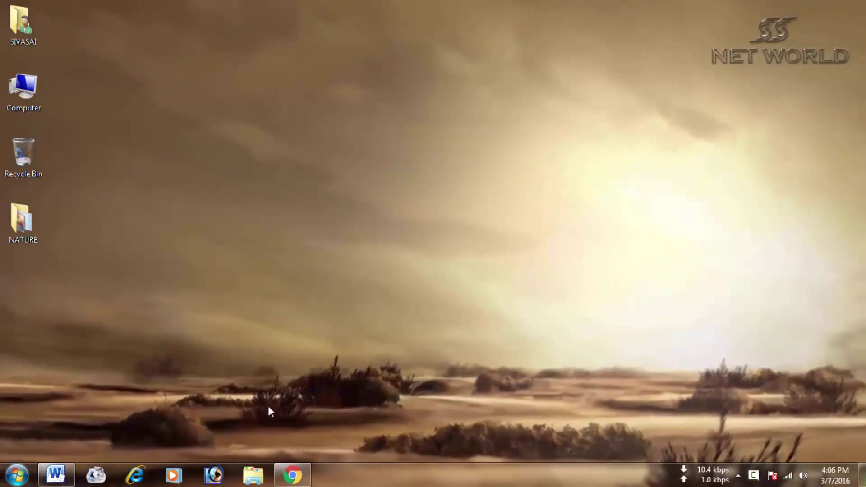
click(293, 475)
drag(329, 124, 259, 121)
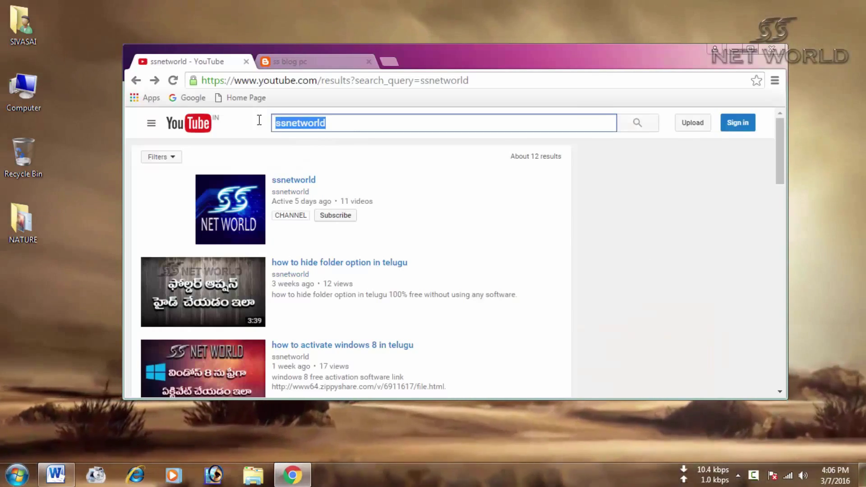
click(243, 204)
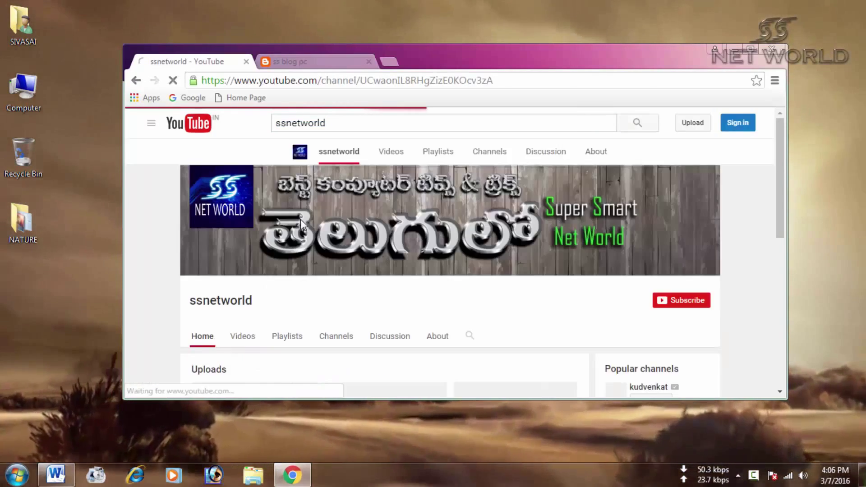
- Browse the ssnetworld channel and switch to the ss blog pc page
scroll(445, 240, down, 4)
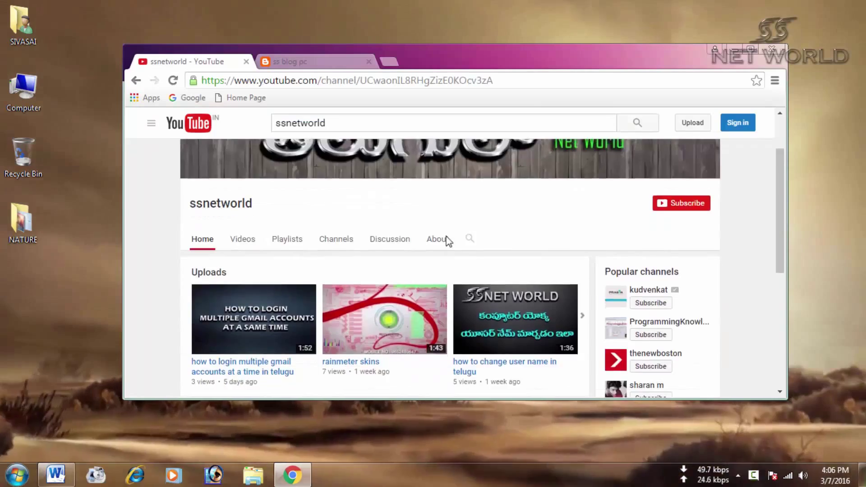
scroll(401, 254, down, 3)
scroll(521, 317, up, 7)
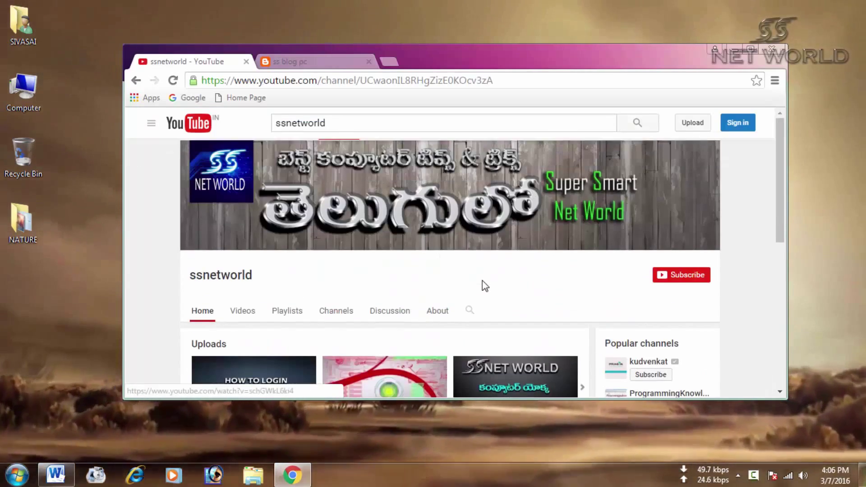
click(319, 62)
click(317, 81)
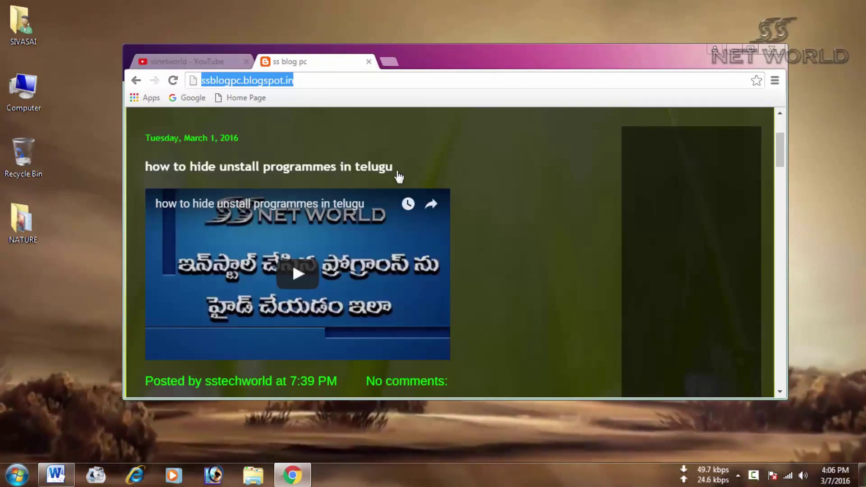
scroll(453, 183, down, 12)
scroll(491, 202, down, 8)
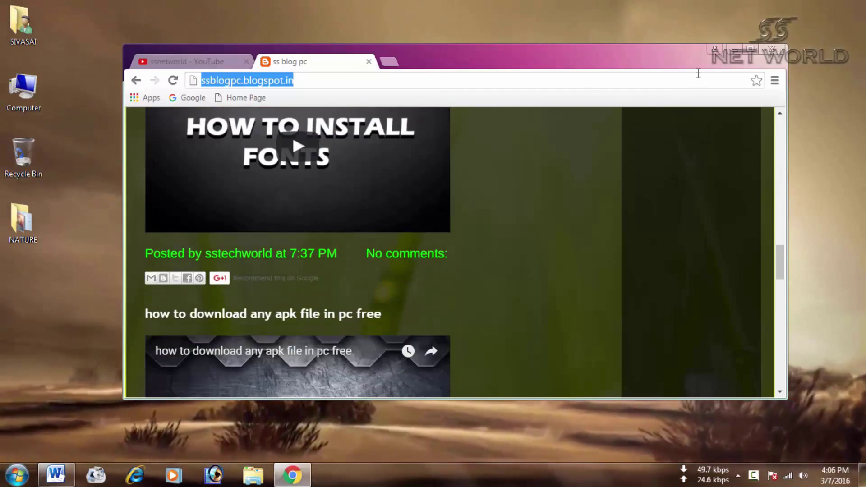
- Show the desktop again and refresh it
key(super+d)
right_click(287, 134)
click(317, 169)
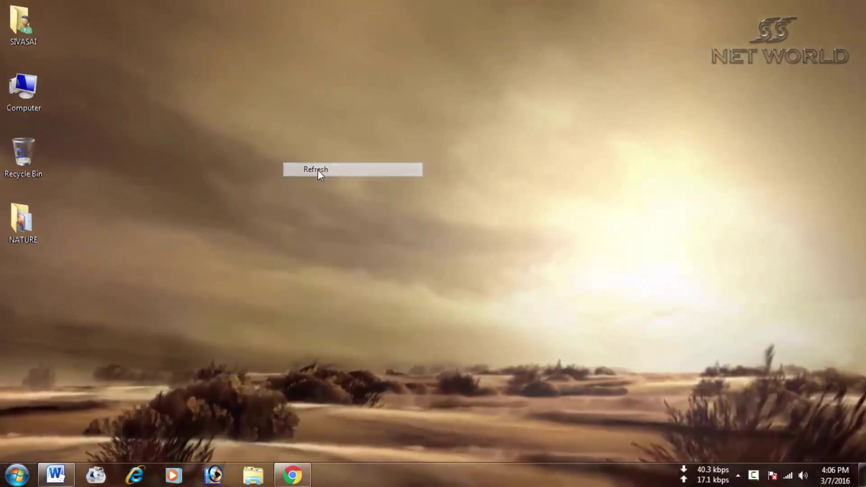
- Open the NATURE folder, view the autumn_colors_in_japan wallpaper, then close both windows
double_click(18, 223)
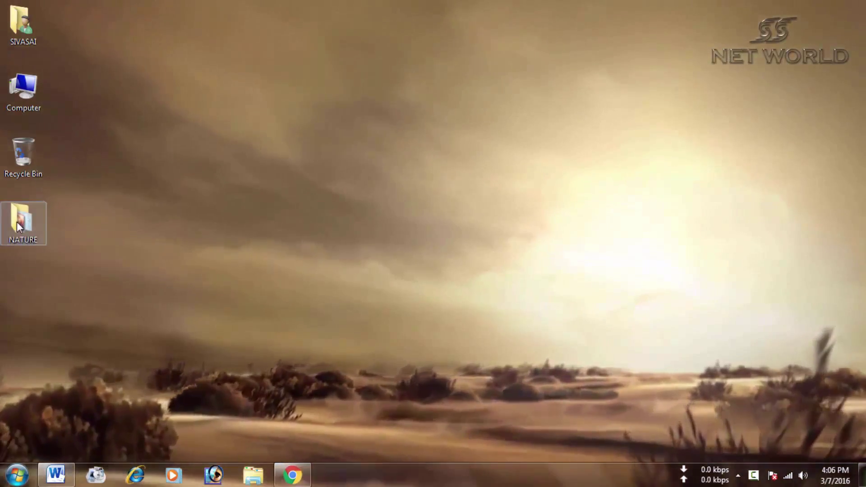
drag(421, 181, 414, 85)
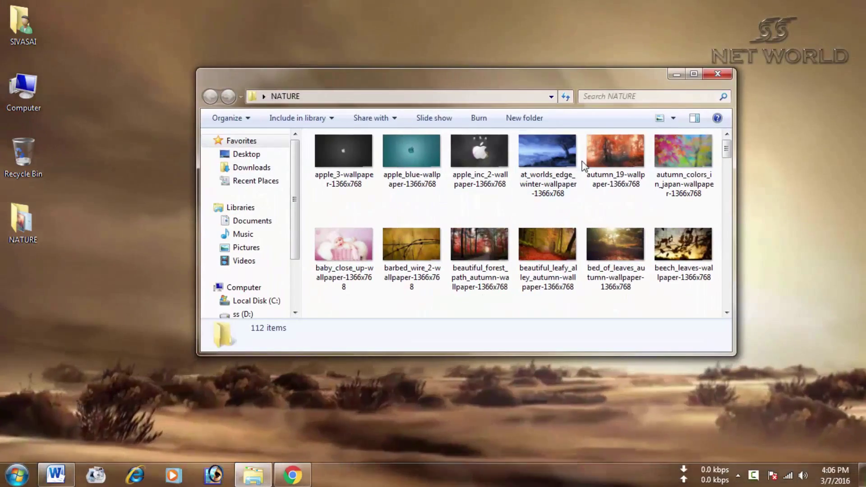
click(666, 160)
double_click(667, 160)
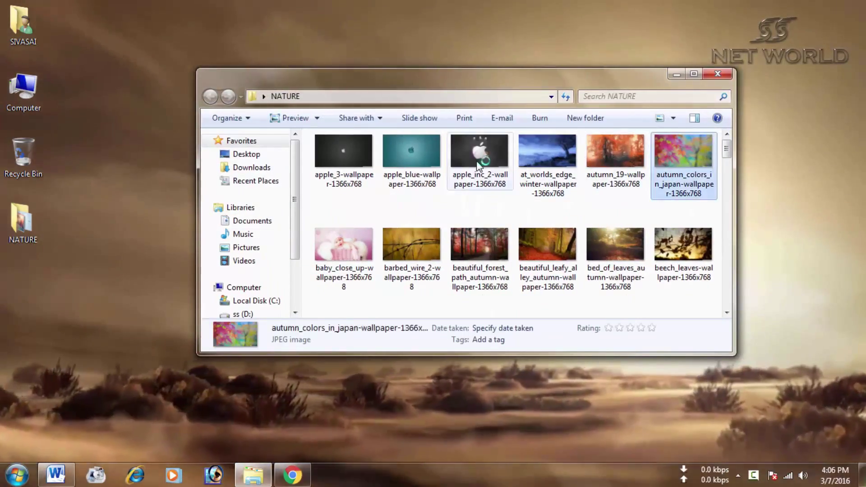
scroll(426, 235, down, 4)
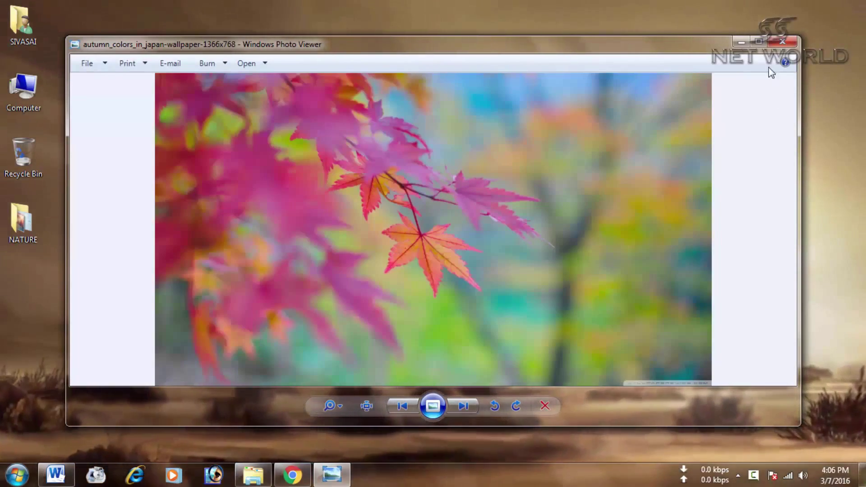
click(780, 42)
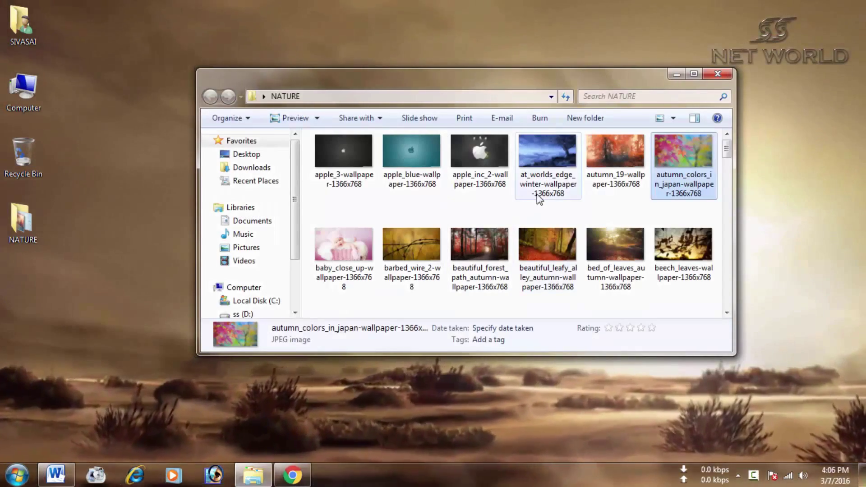
key(alt+F4)
- Check the NATURE folder's properties: 35.5 MB across 112 files
click(41, 213)
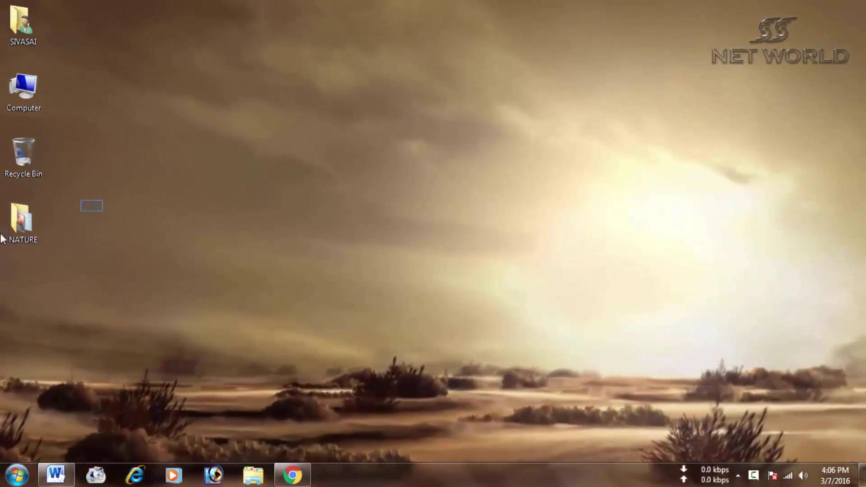
key(alt+Return)
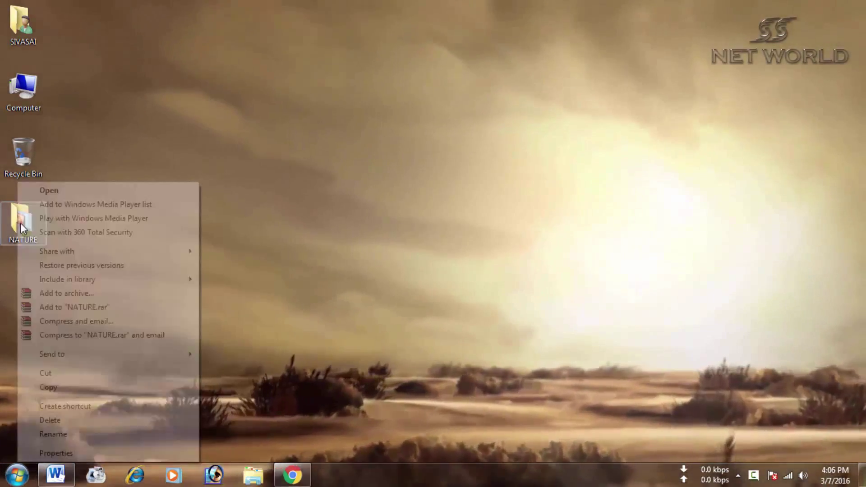
click(54, 453)
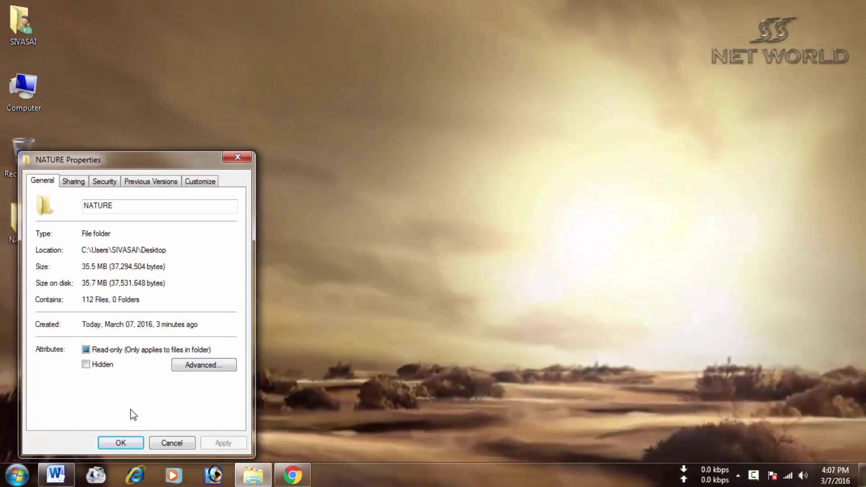
click(124, 444)
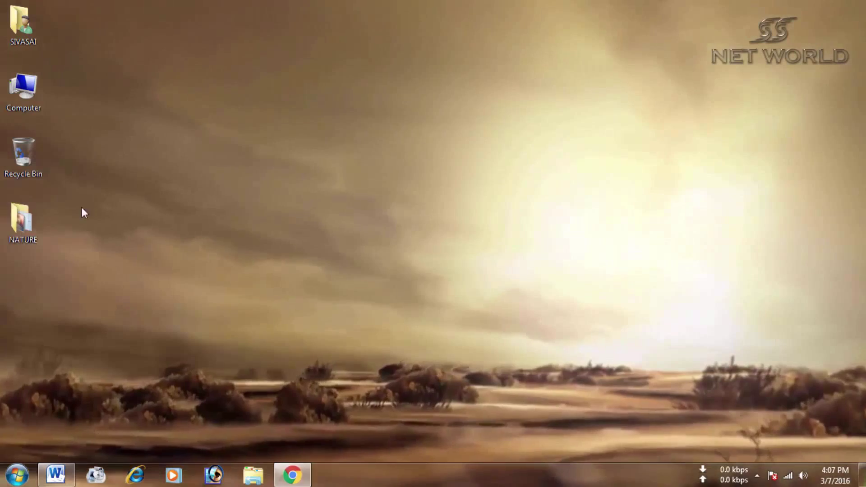
drag(81, 207, 2, 261)
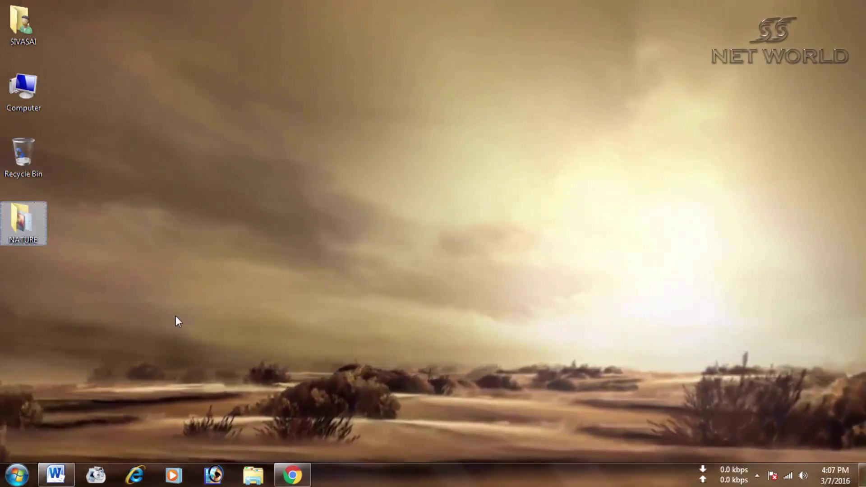
- Reopen NATURE's properties from its context menu to confirm the size, then close them
right_click(167, 175)
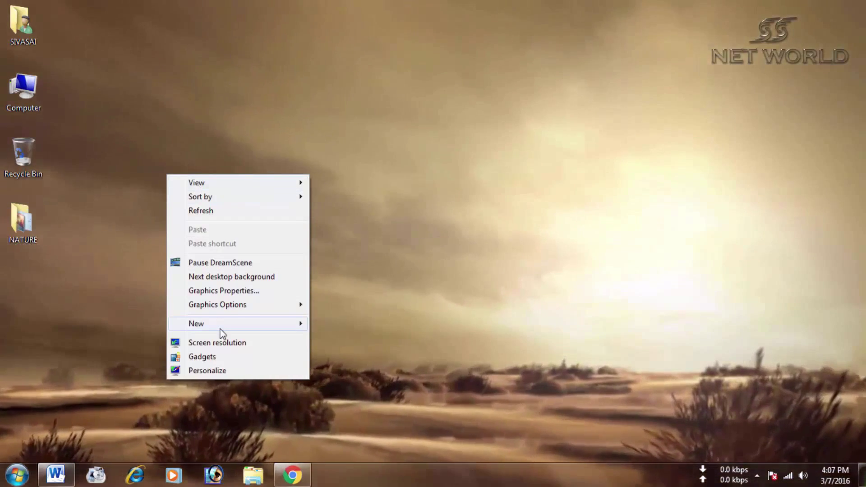
mouse_move(250, 323)
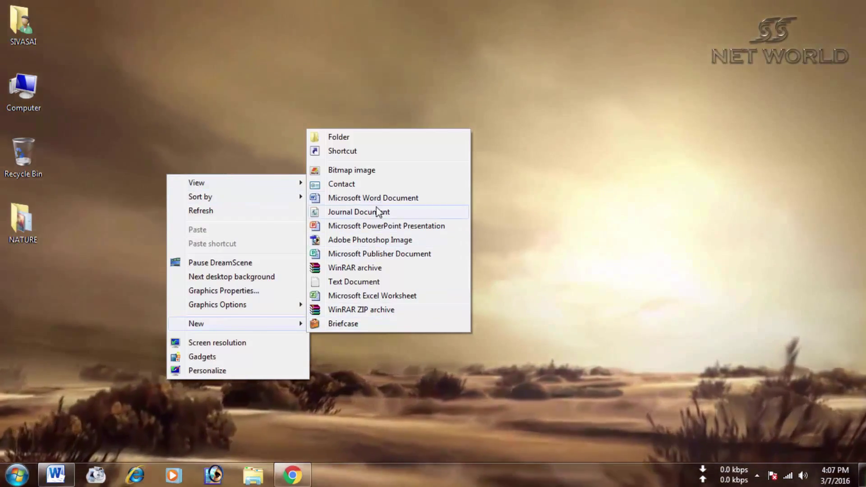
click(561, 231)
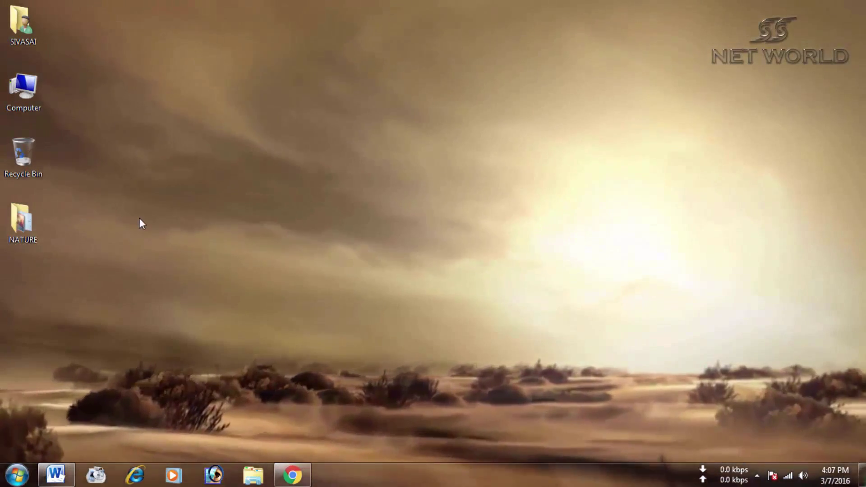
right_click(14, 221)
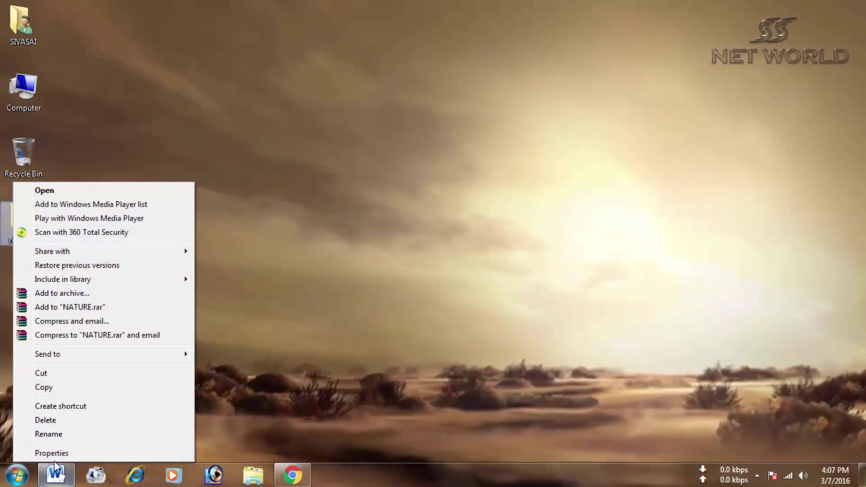
click(56, 454)
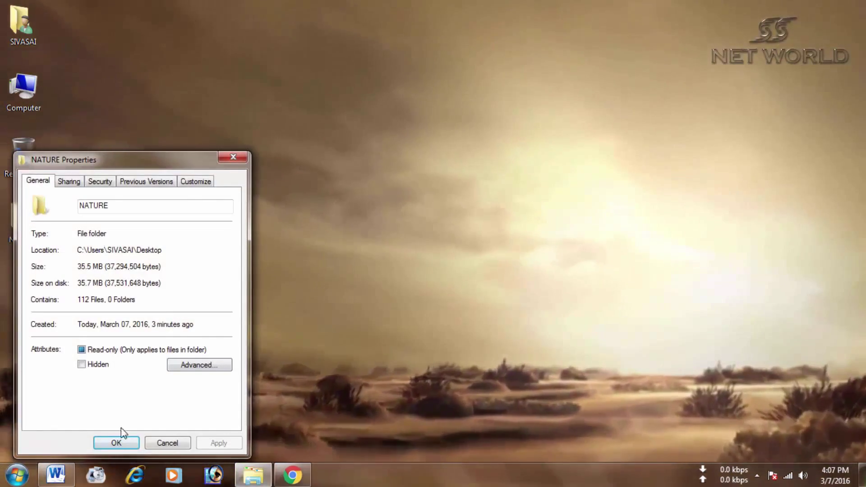
click(116, 443)
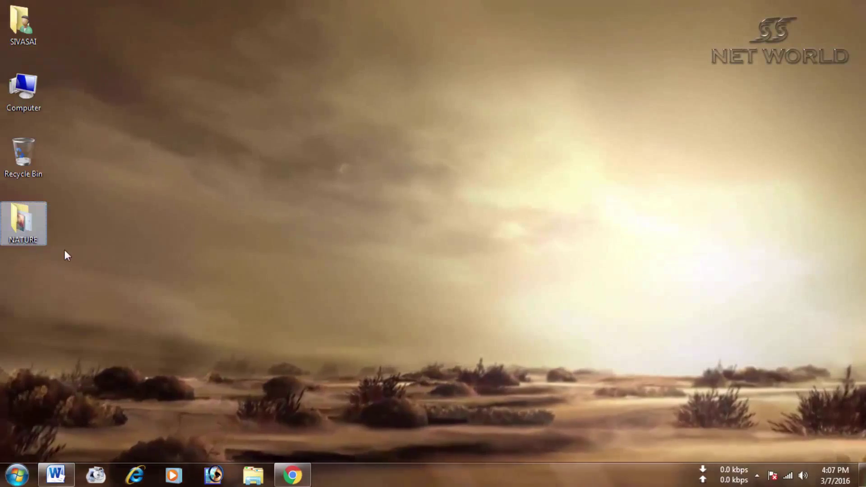
- Select all 112 NATURE wallpapers and add them to Format Factory for JPG conversion
click(129, 436)
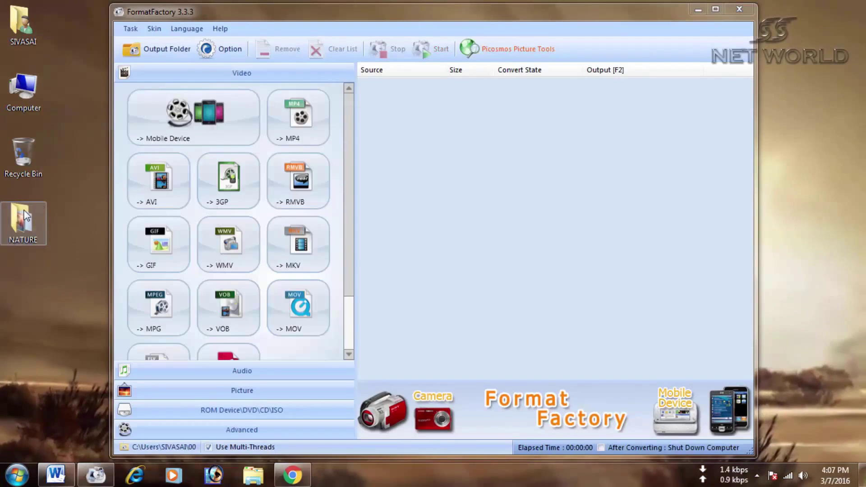
double_click(25, 216)
drag(397, 75, 412, 207)
key(ctrl+a)
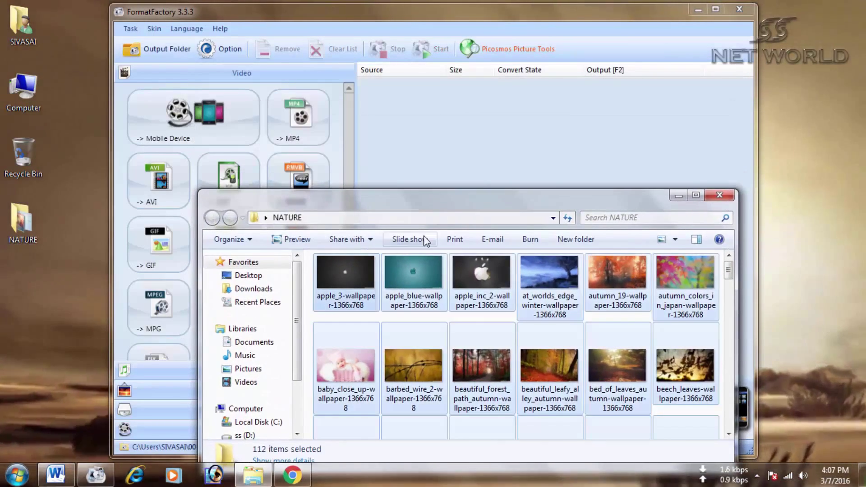
click(496, 154)
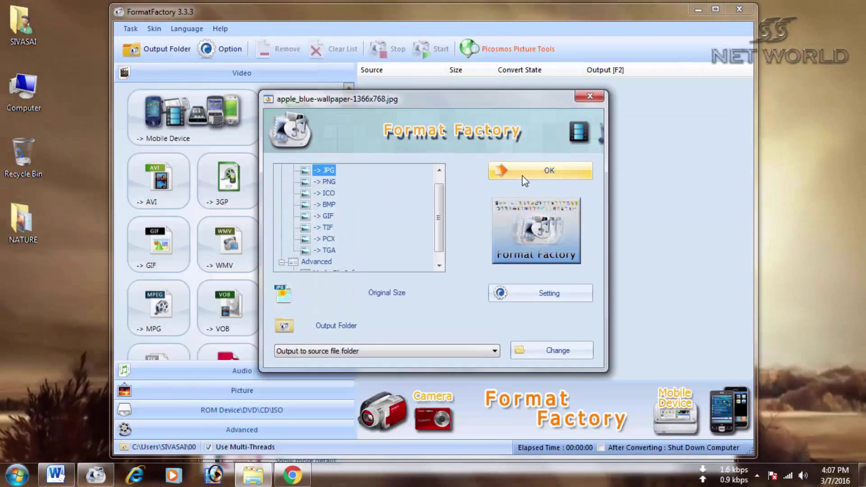
- Set the output to a new Desktop folder named 00, run the conversion, and close Format Factory
click(537, 352)
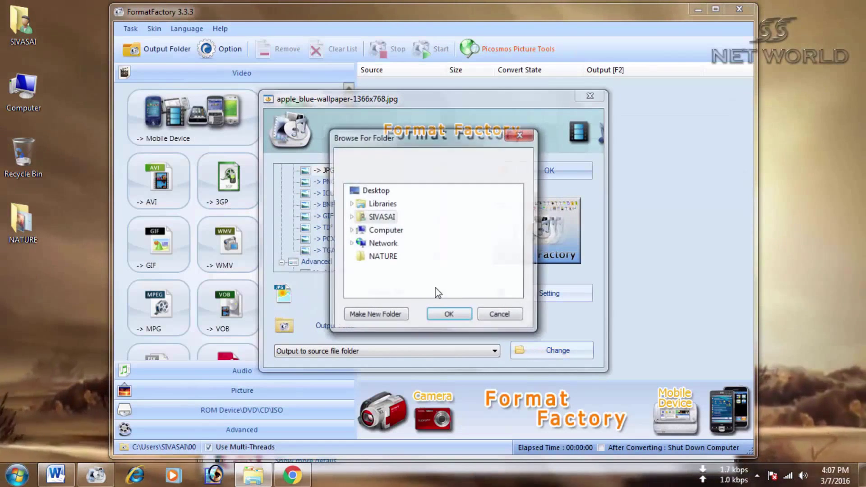
click(374, 191)
click(380, 310)
text(0)
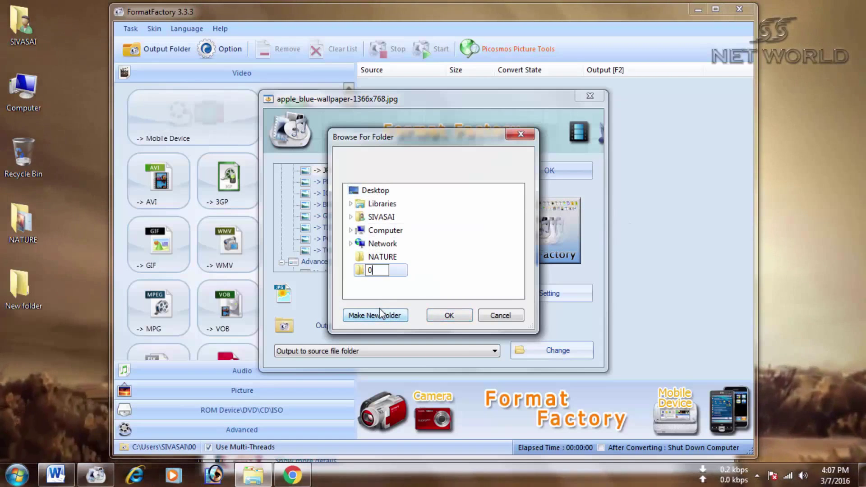
text(0)
key(Return)
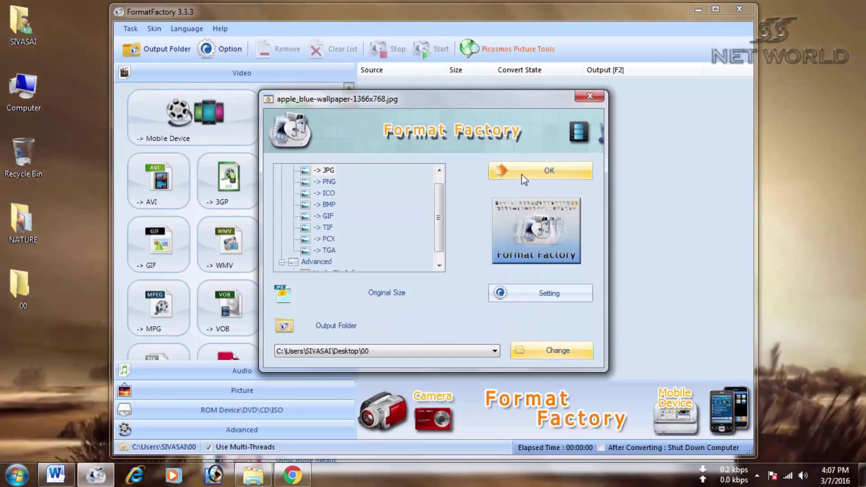
click(523, 176)
click(433, 55)
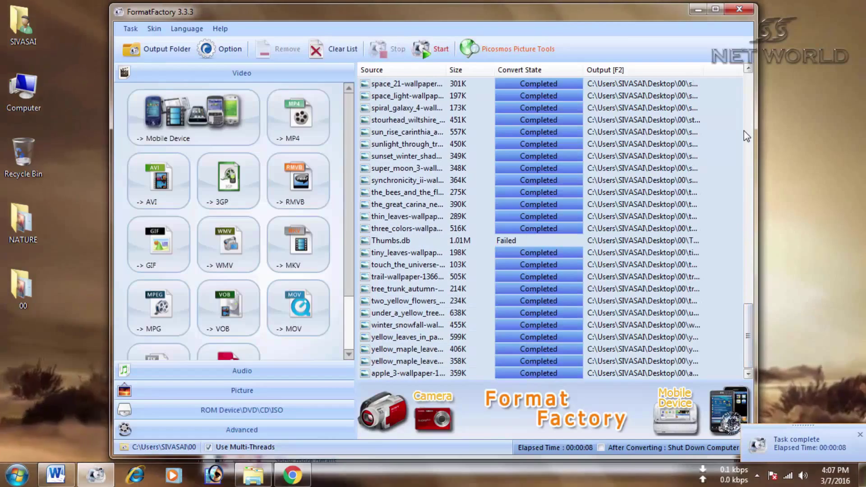
click(738, 10)
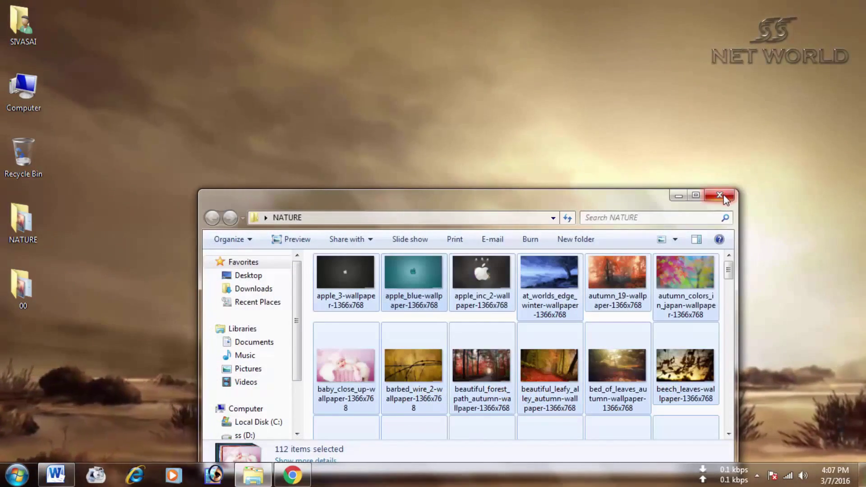
- Open folder 00 and view the converted autumn_colors_in_japan wallpaper in Photo Viewer
double_click(5, 297)
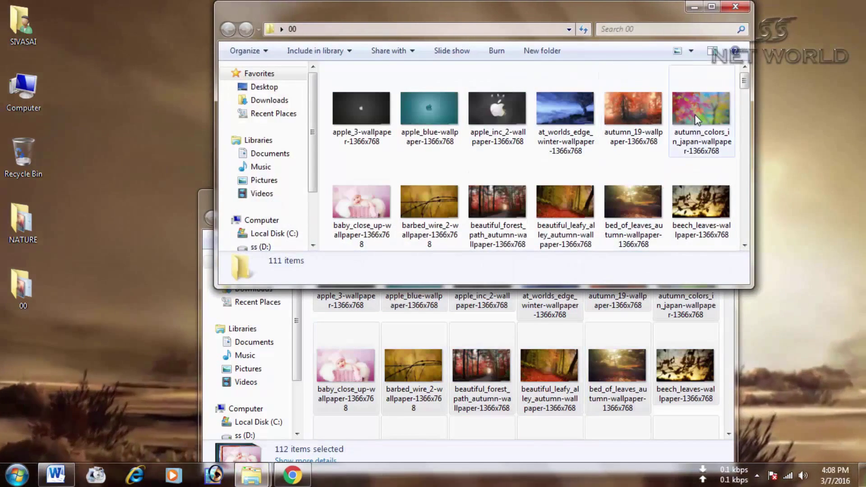
click(694, 118)
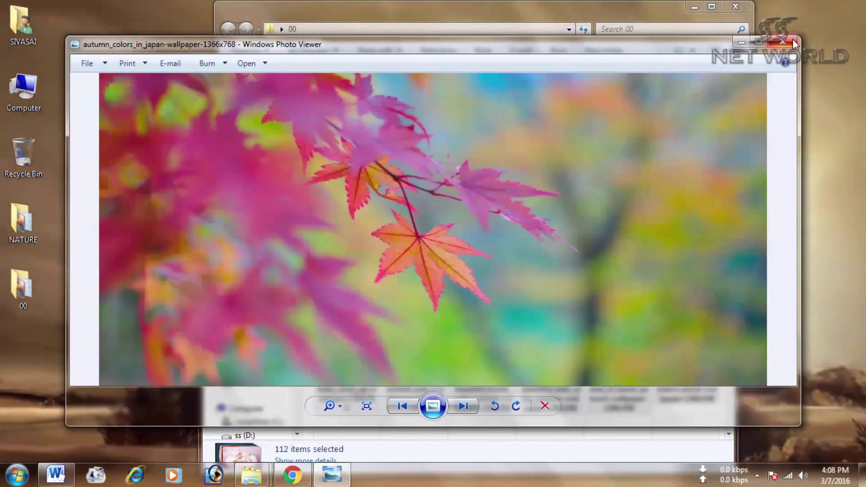
- Close Photo Viewer and the NATURE window, then check NATURE's size: 35.5 MB
click(794, 44)
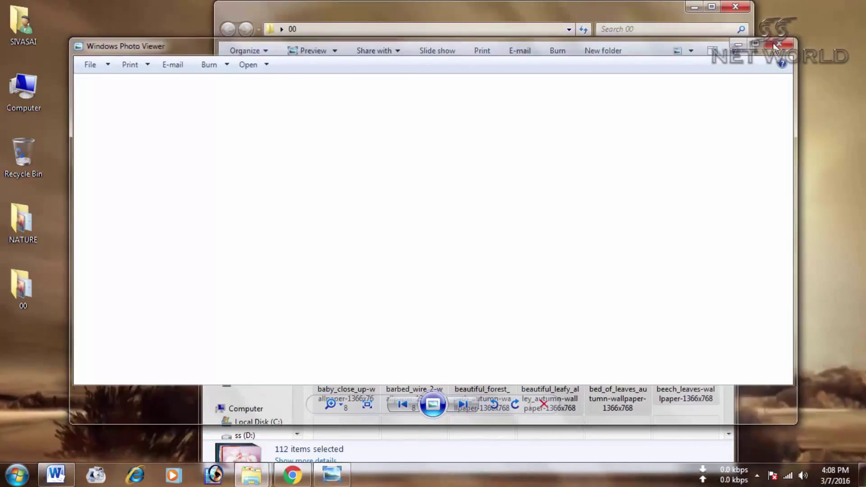
drag(716, 10, 716, 207)
click(719, 195)
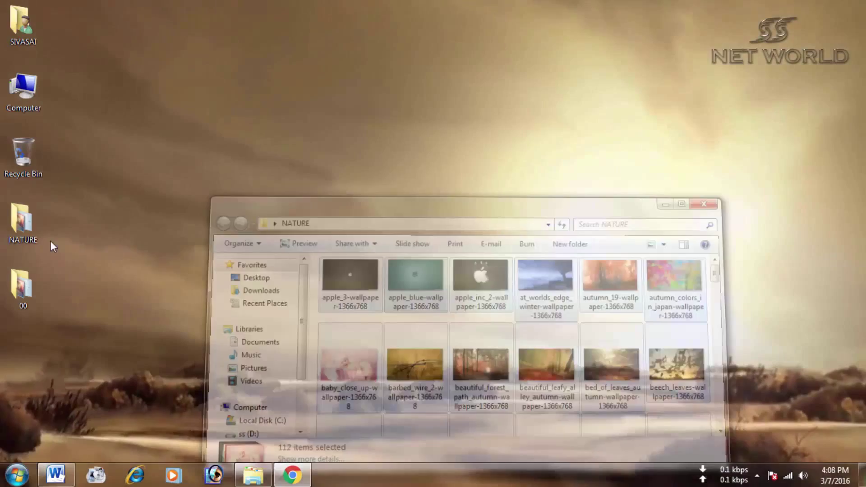
drag(87, 208, 2, 246)
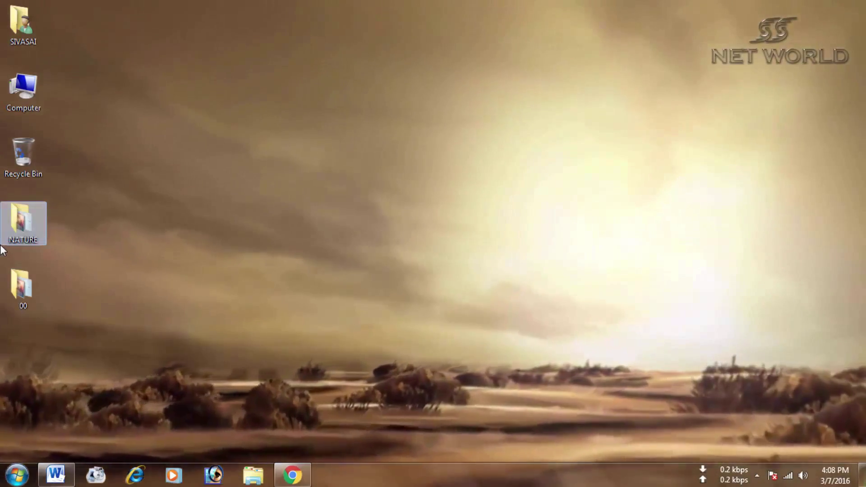
key(alt+Return)
drag(104, 169, 565, 107)
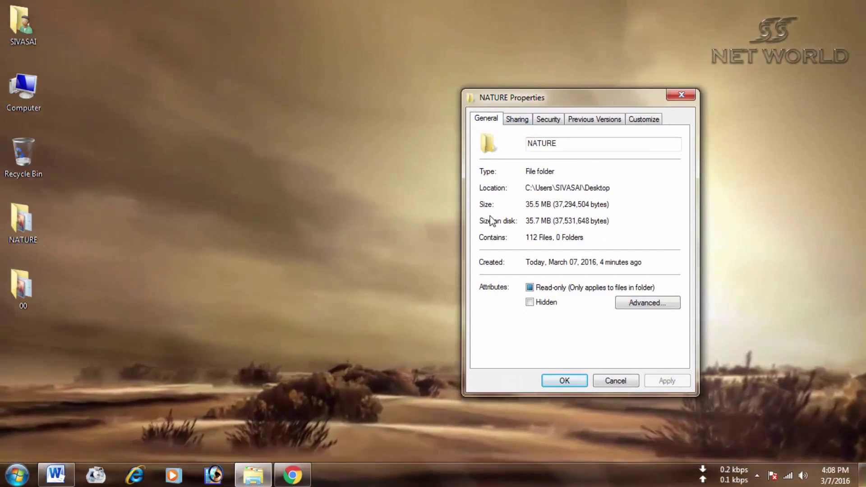
key(Escape)
- Check folder 00's properties: 25.9 MB for 111 files
click(16, 289)
key(alt+Return)
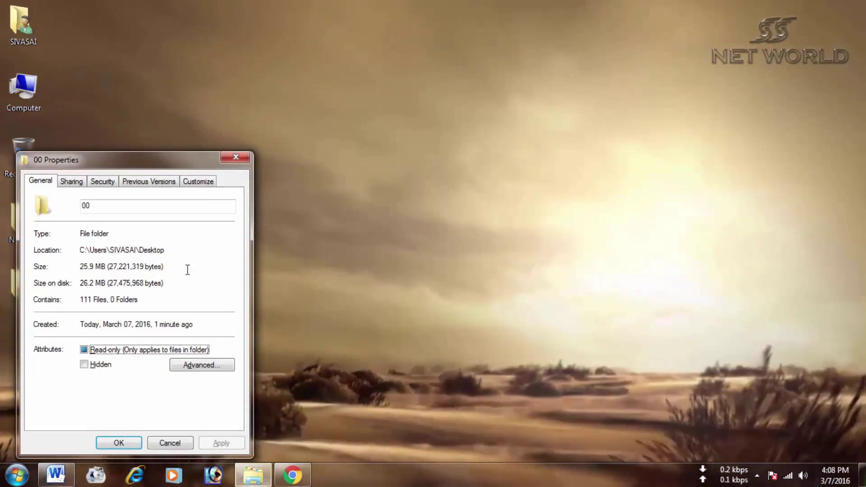
drag(174, 155, 560, 132)
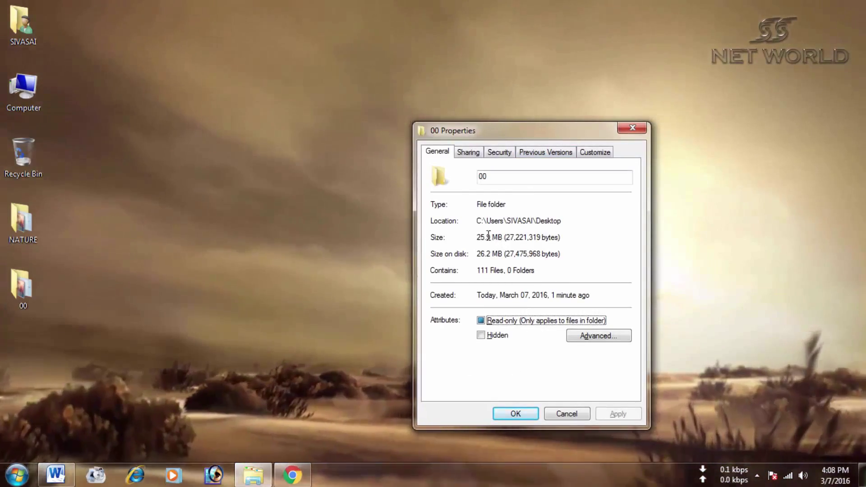
drag(476, 237, 497, 237)
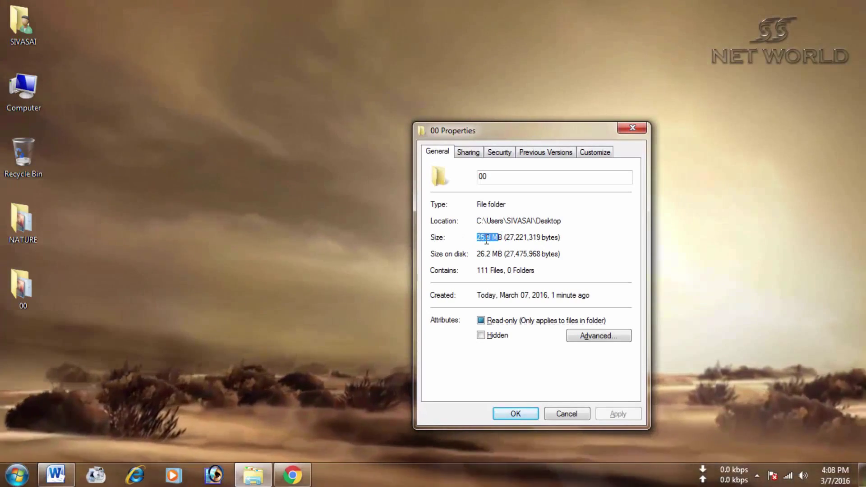
click(515, 413)
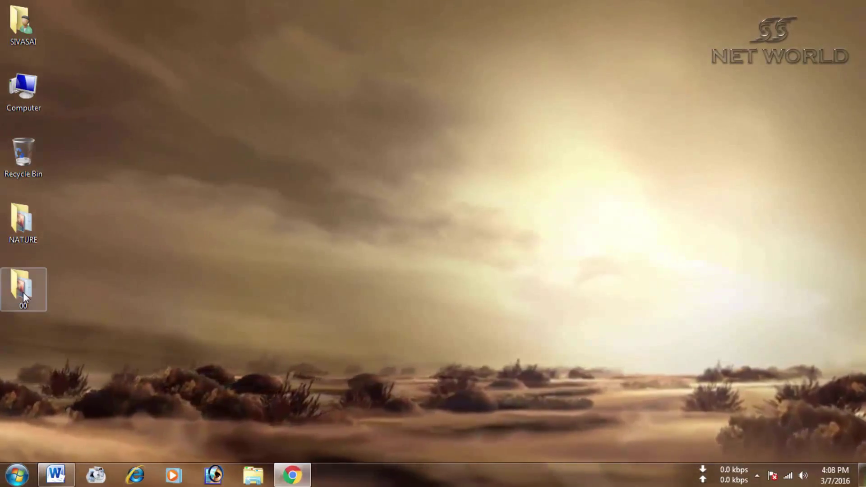
drag(31, 205, 29, 172)
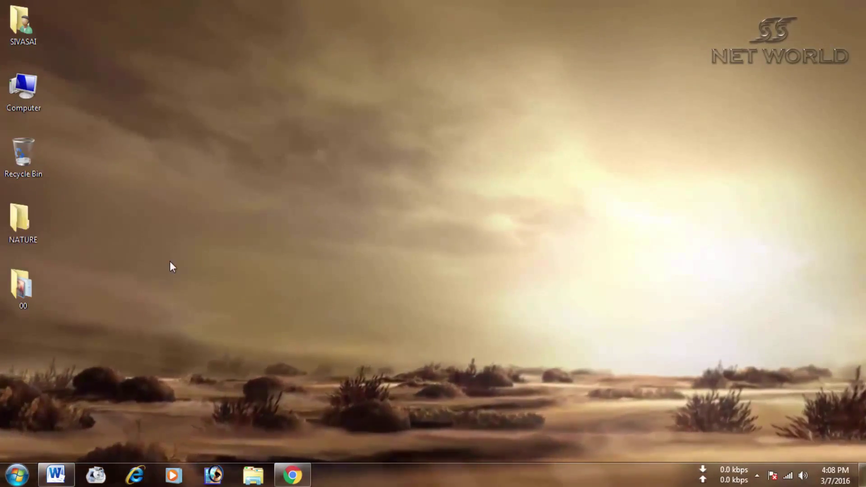
- Open apple_inc_2-wallpaper-1366x768 from folder 00 with Microsoft Office 2010 Picture Manager
double_click(20, 291)
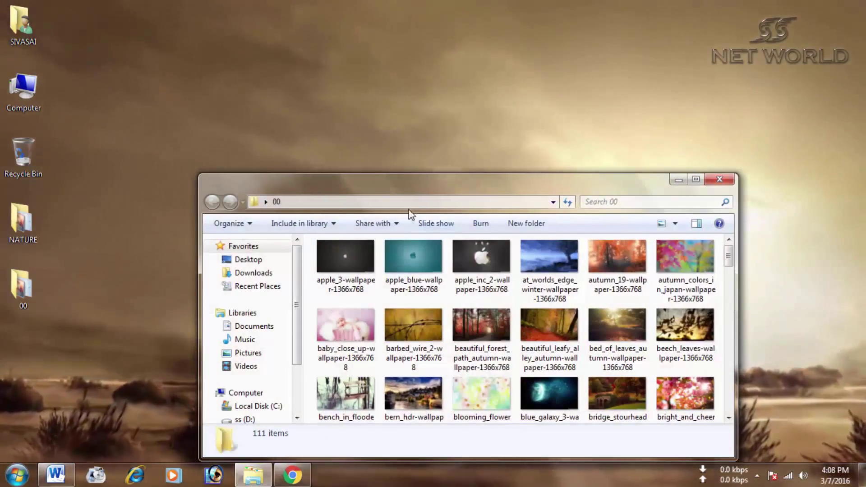
drag(411, 214, 376, 89)
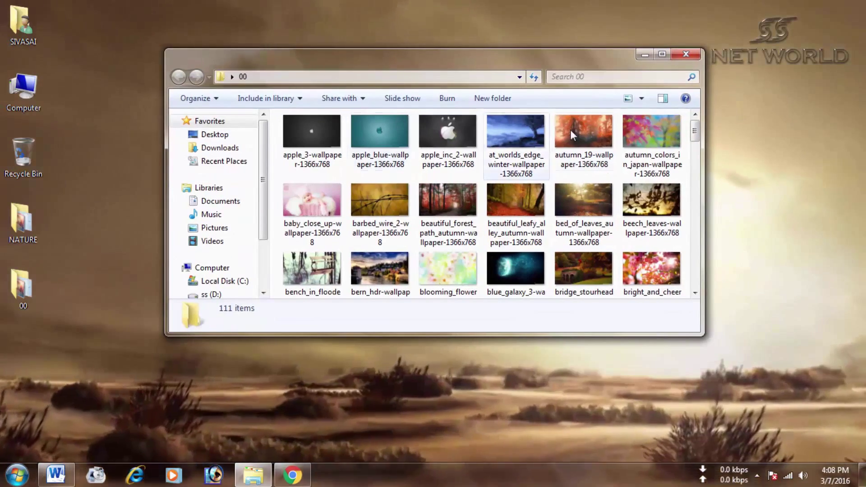
right_click(446, 136)
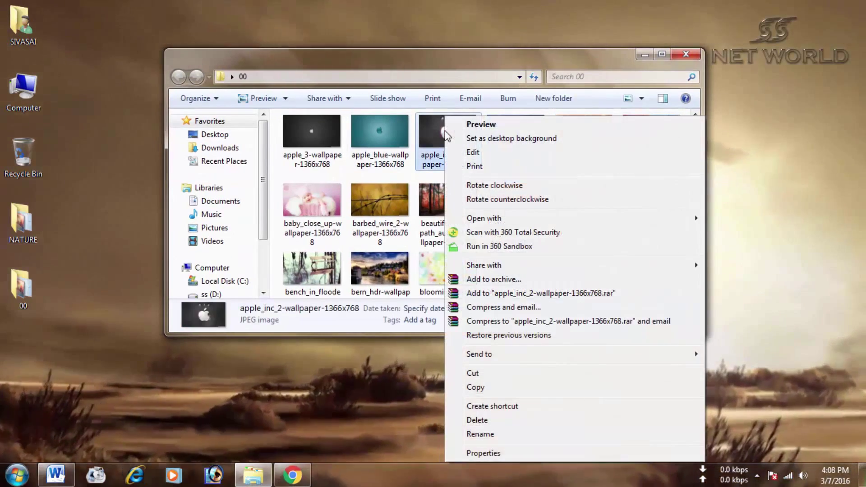
mouse_move(493, 220)
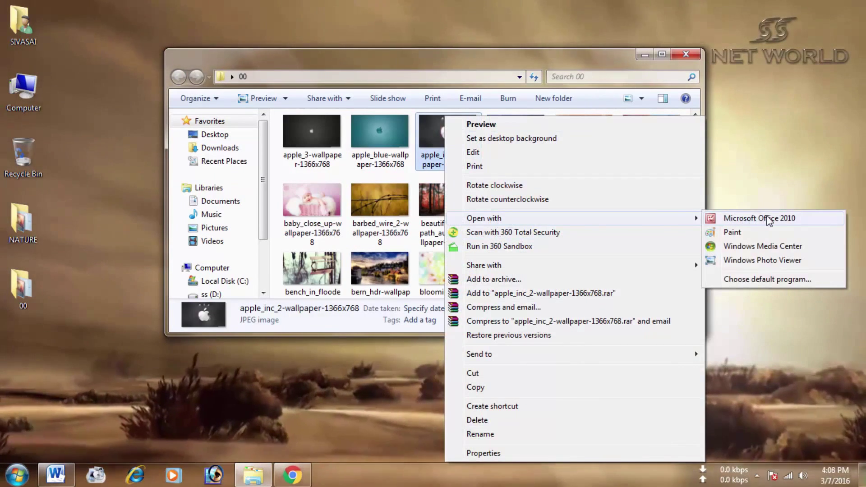
click(761, 219)
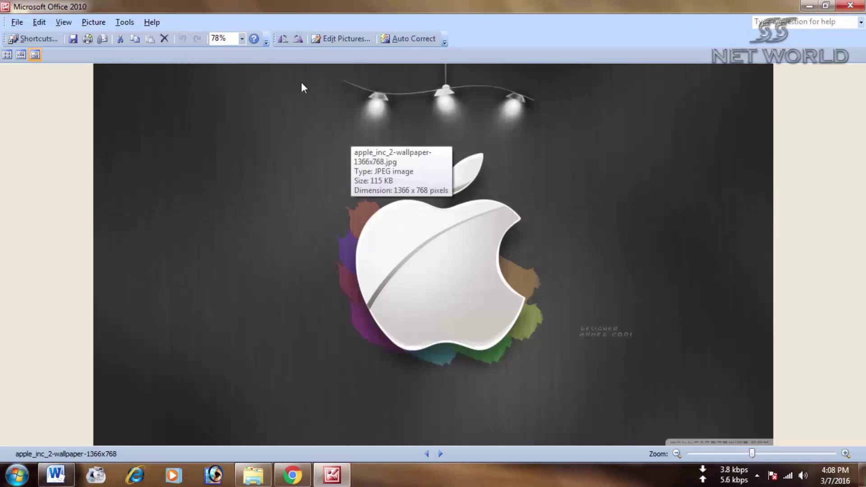
- Select all 111 thumbnails, compress them with the Documents setting, and save over the originals
click(7, 56)
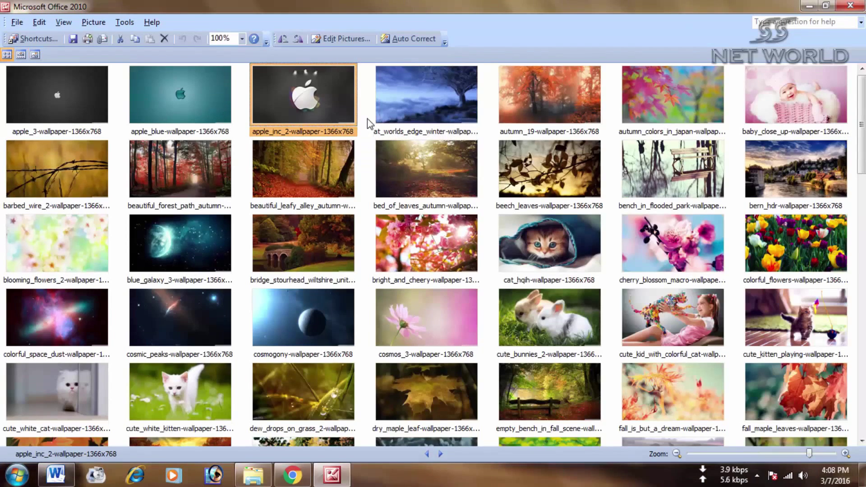
click(368, 118)
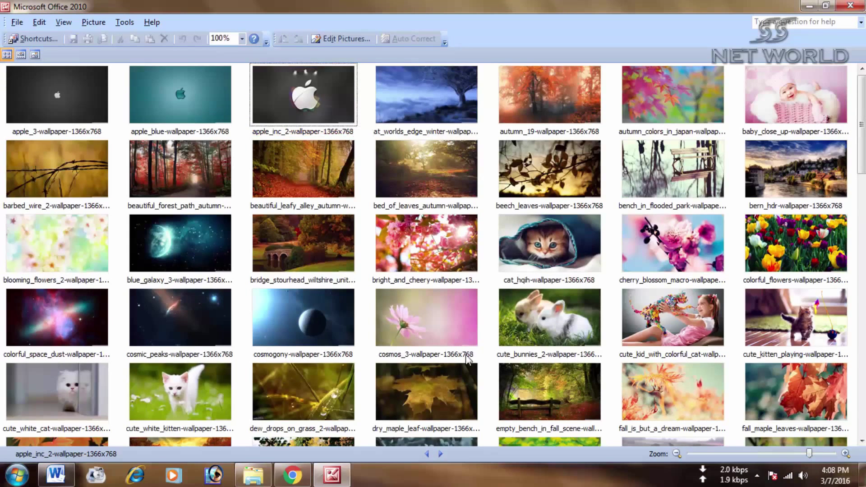
key(ctrl+a)
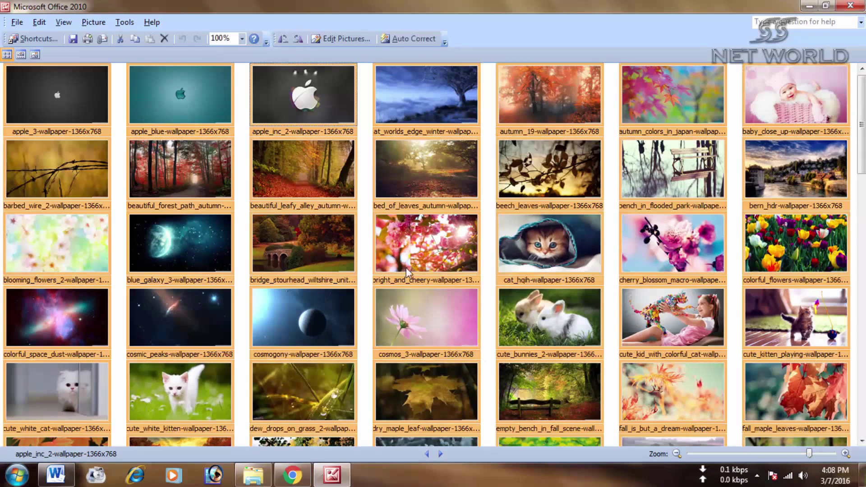
click(338, 43)
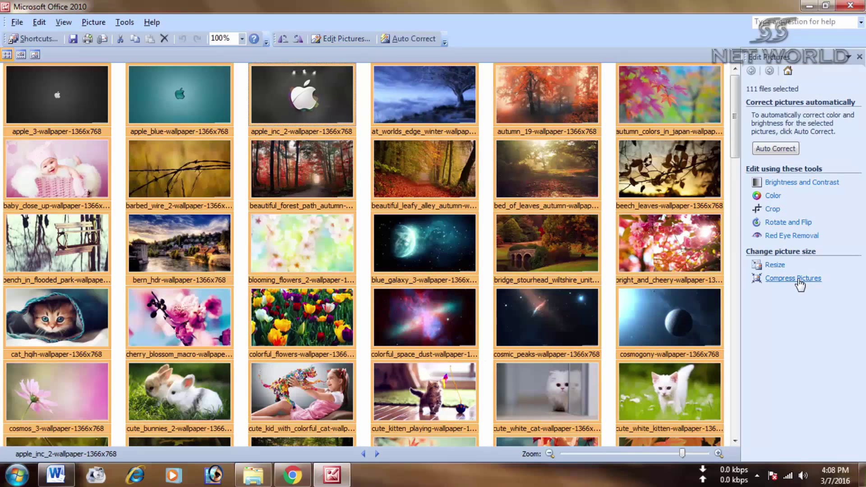
click(799, 281)
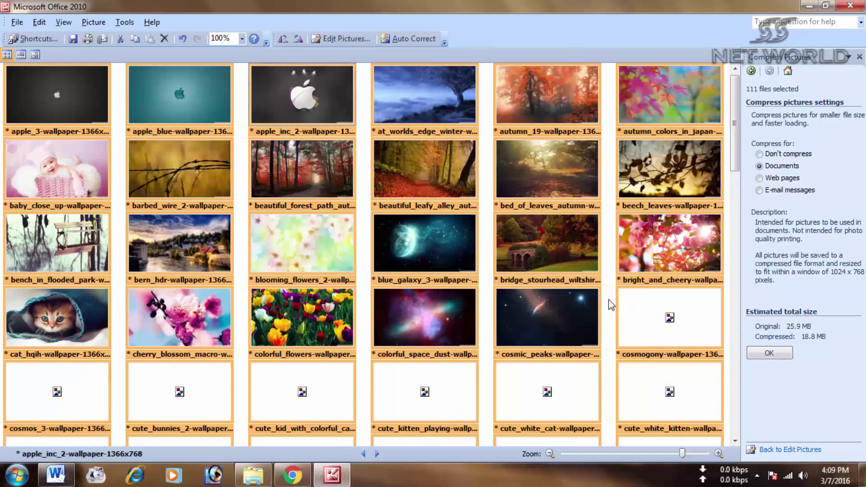
drag(732, 150, 759, 91)
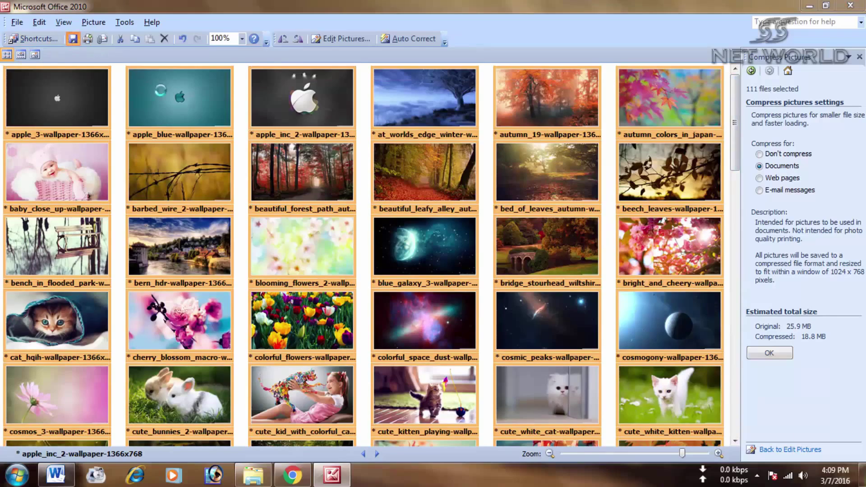
click(73, 39)
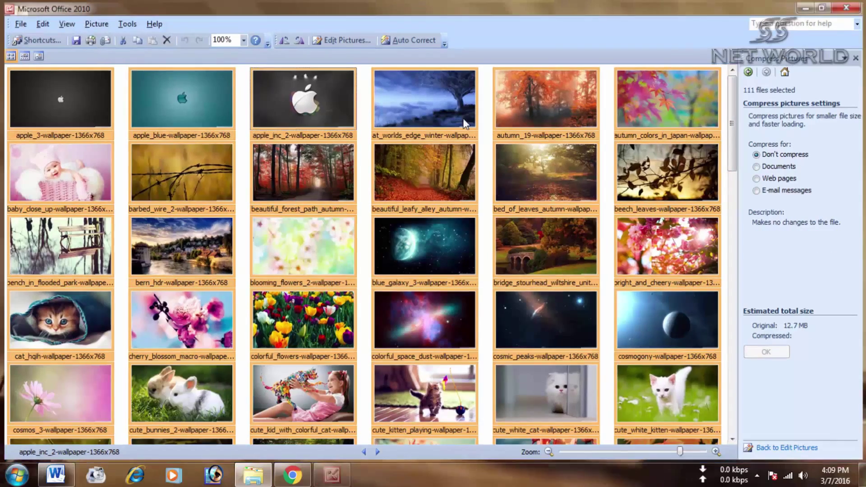
- Close Picture Manager and the folder window, confirm folder 00 is 12.7 MB with 111 files
key(alt+F4)
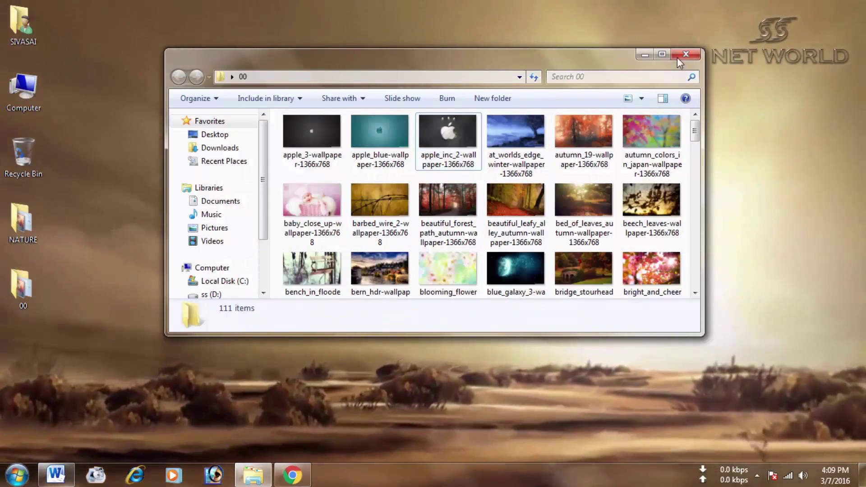
click(678, 57)
click(33, 296)
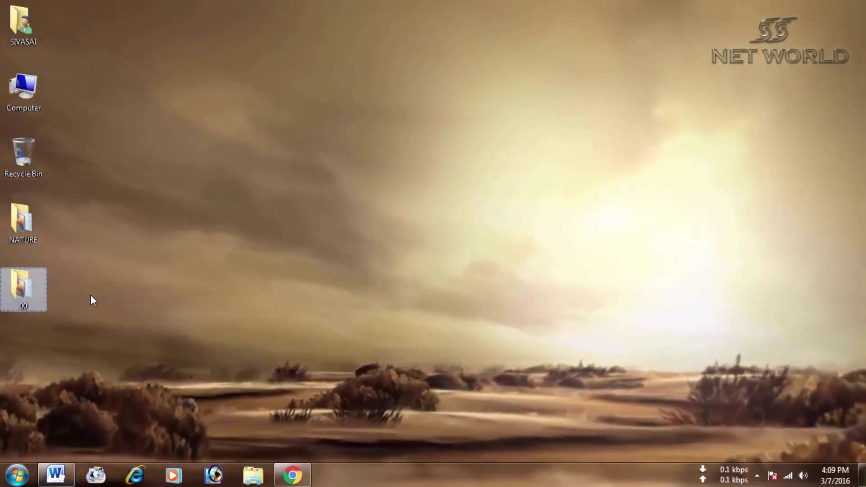
key(alt+Return)
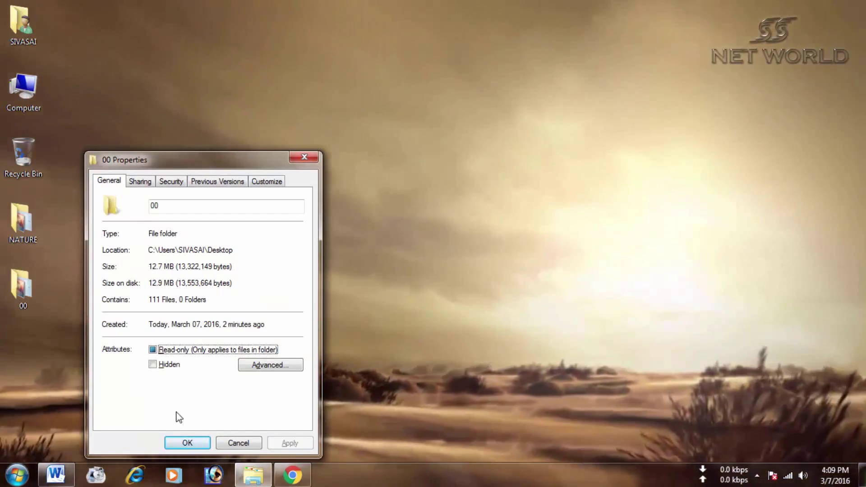
click(187, 443)
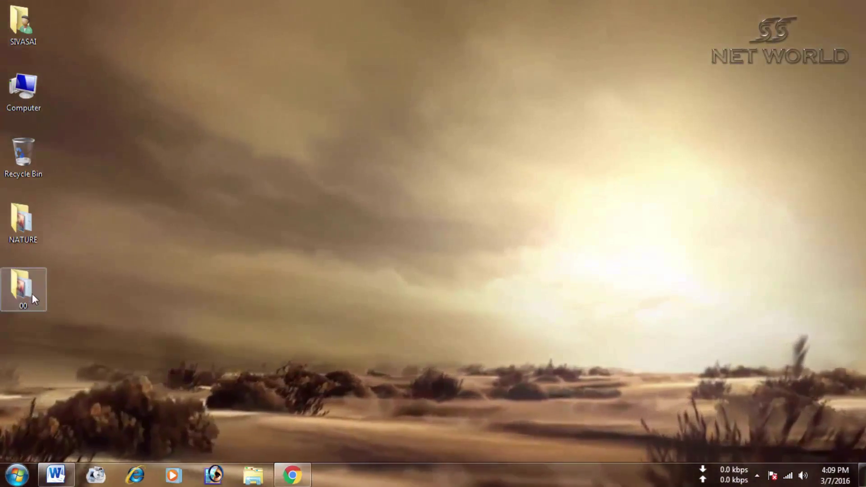
double_click(28, 292)
- Open the compressed and original autumn_colors_in_japan wallpapers zoomed in, side by side
double_click(636, 135)
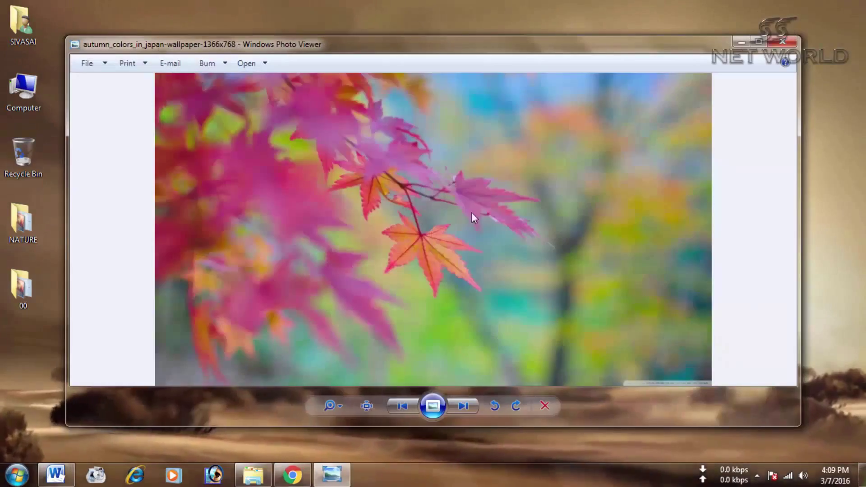
scroll(409, 209, down, 2)
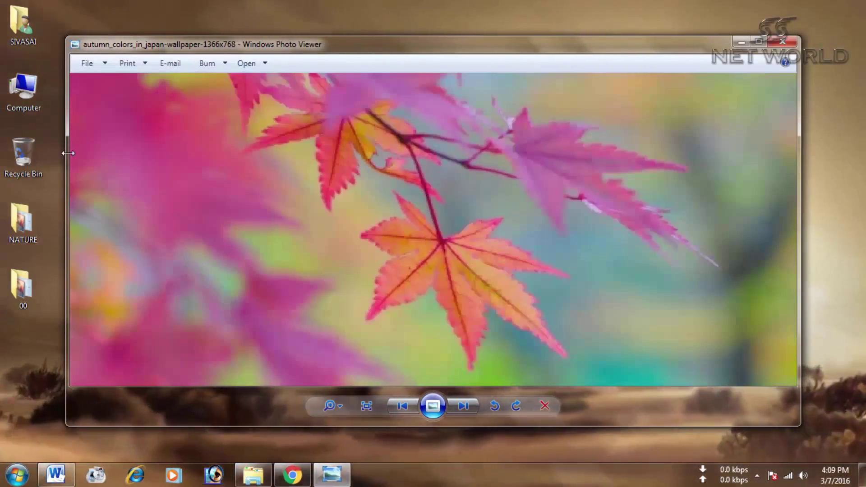
double_click(21, 221)
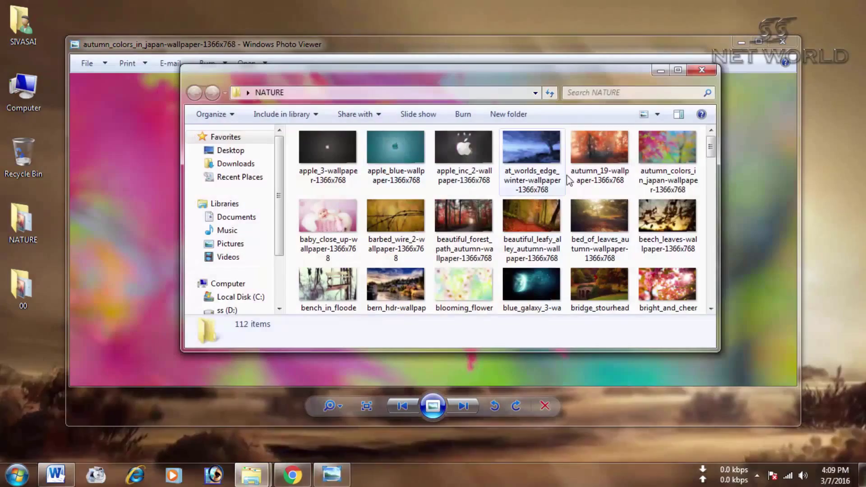
double_click(643, 144)
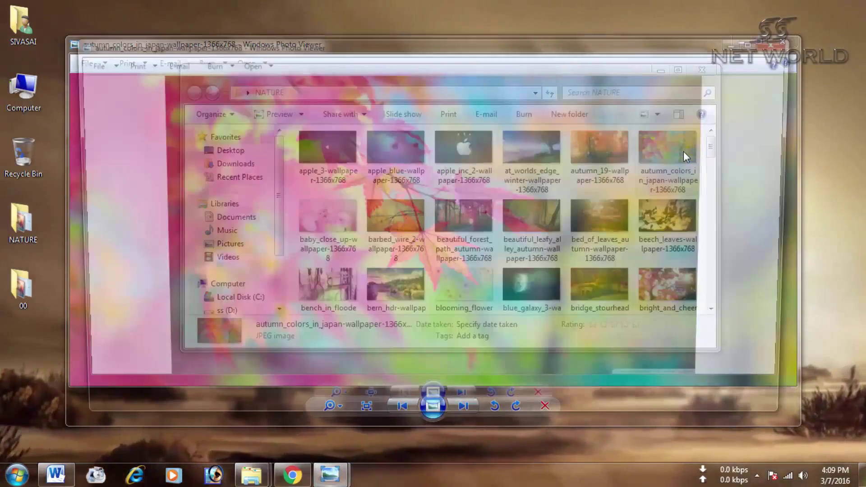
scroll(390, 219, up, 2)
scroll(389, 220, up, 1)
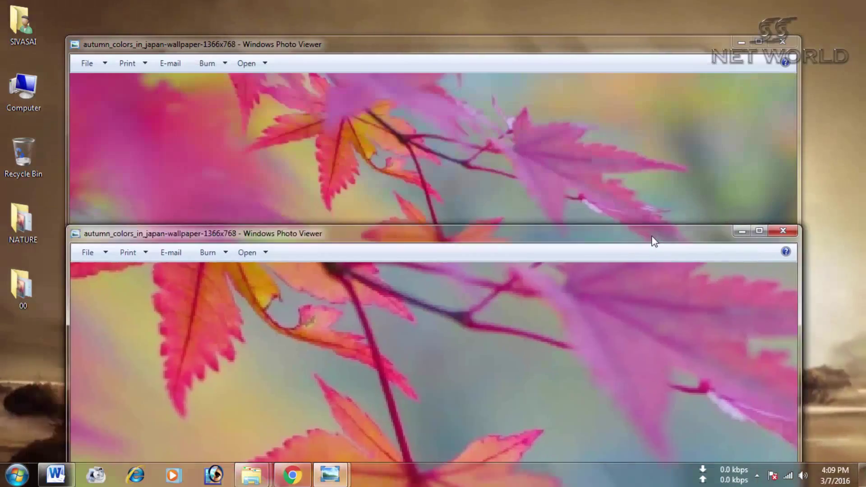
drag(653, 242, 496, 54)
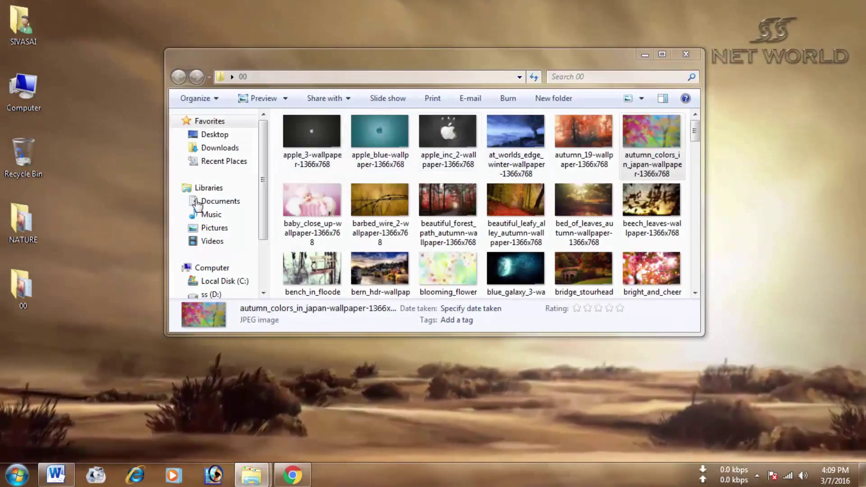
- View NATURE's properties (35.5 MB, 112 files), then open folder 00's properties (12.7 MB, 111 files)
key(alt+Return)
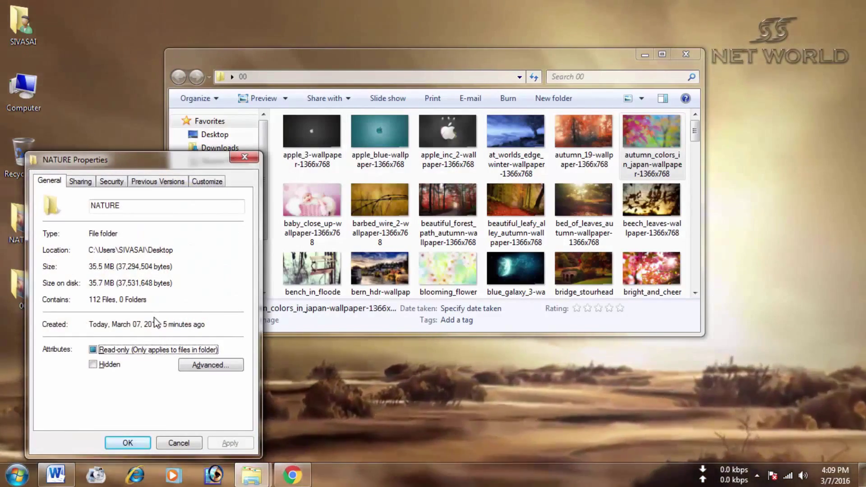
key(Escape)
click(686, 55)
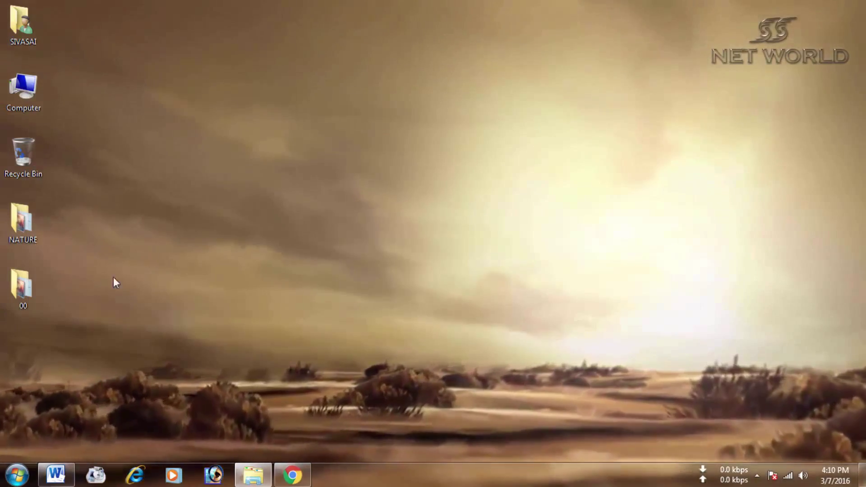
key(alt+Return)
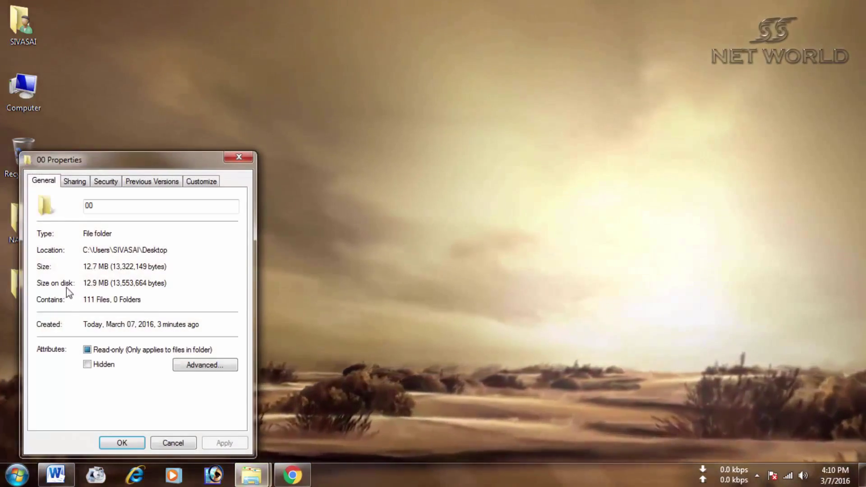